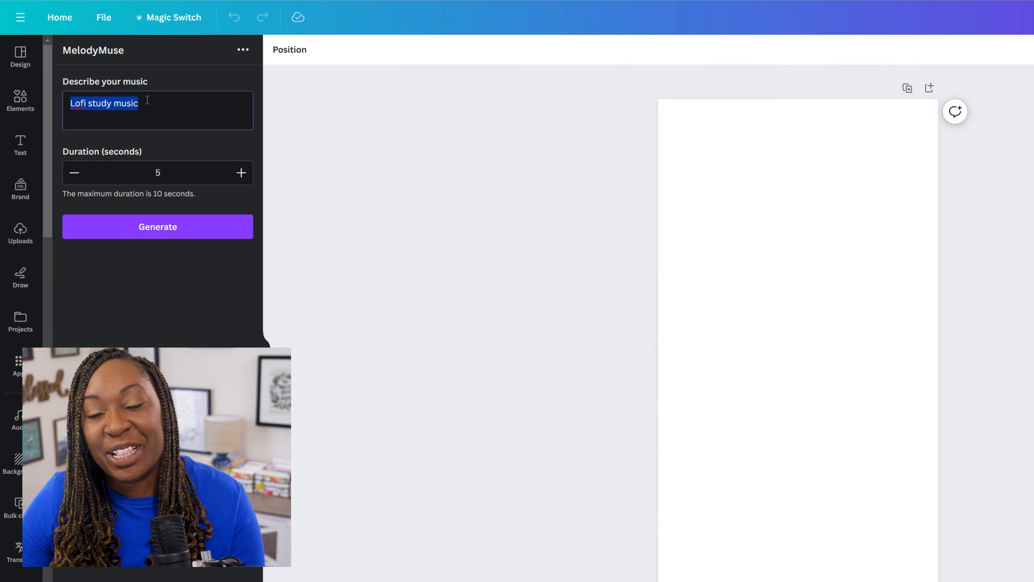
Generate a 5-second MelodyMuse track described as "Lofi study music" and play it back.
{"action": "key", "text": "BackSpace"}
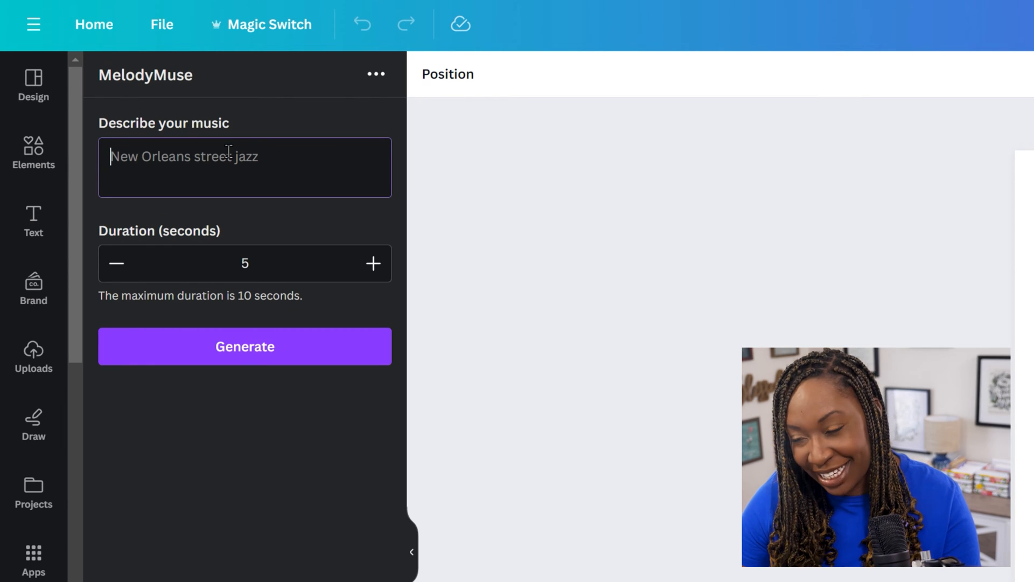
{"action": "type", "text": "Lofi study music"}
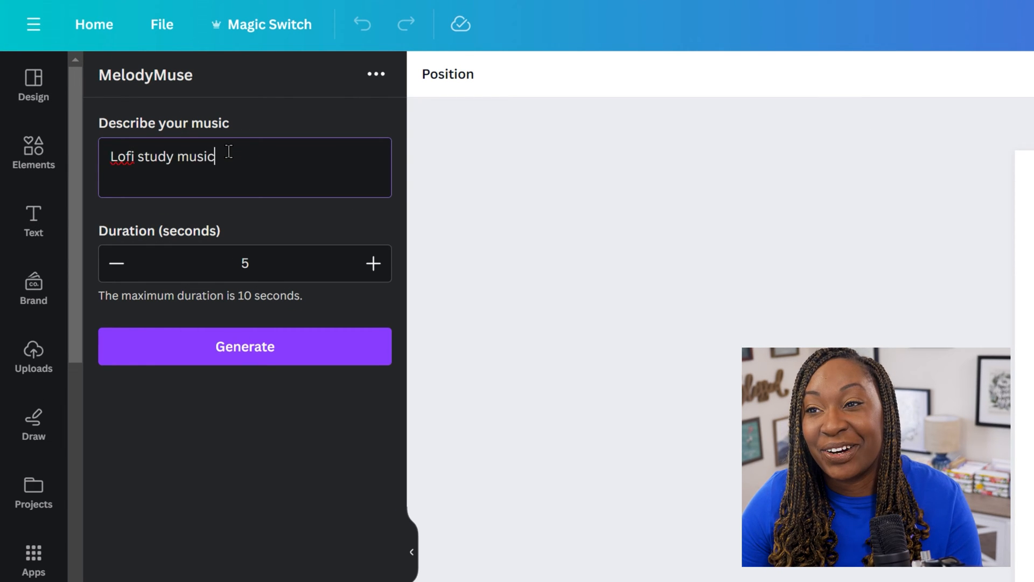
{"action": "left_click", "coordinate": [287, 361]}
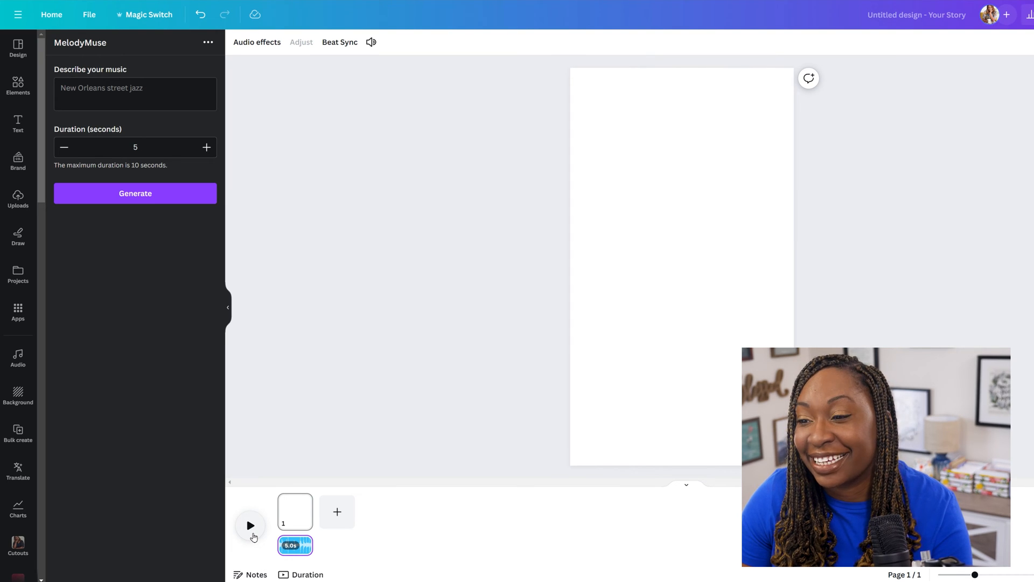
{"action": "left_click", "coordinate": [250, 526]}
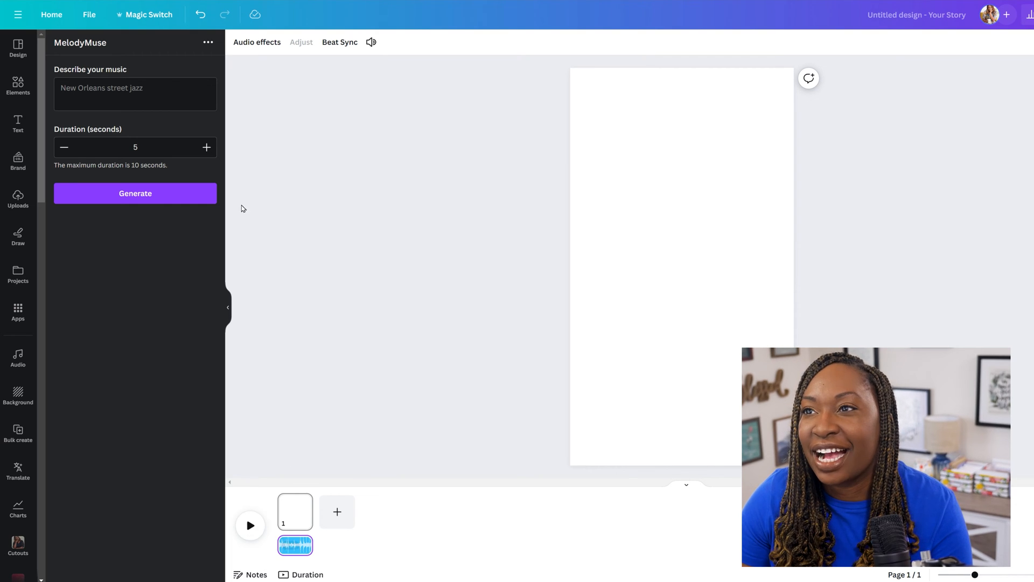
Give the generated music track a 0.5 s fade-in and a 1.0 s fade-out, and set its volume to 46.
{"action": "left_click", "coordinate": [257, 43]}
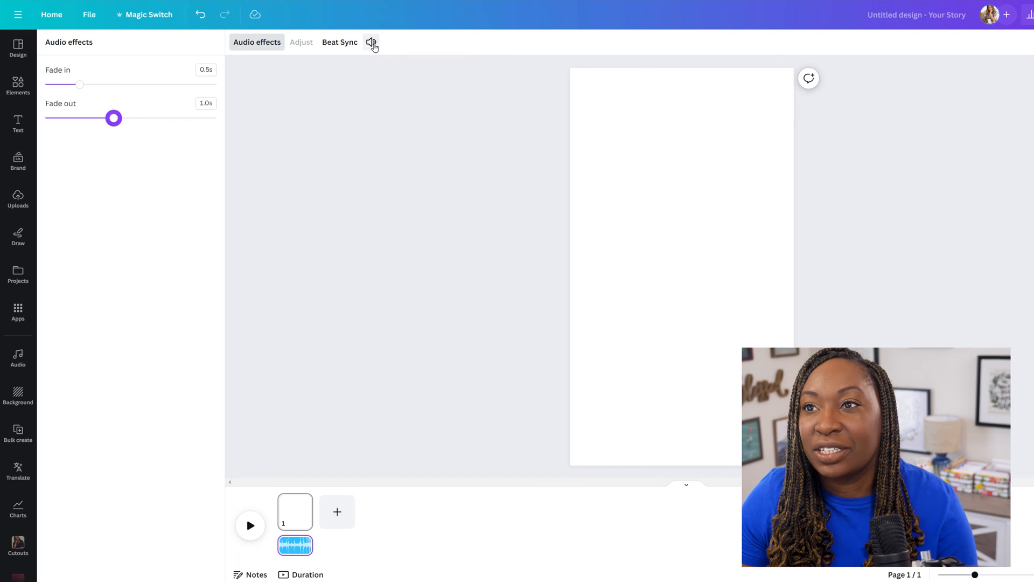
{"action": "left_click", "coordinate": [602, 68]}
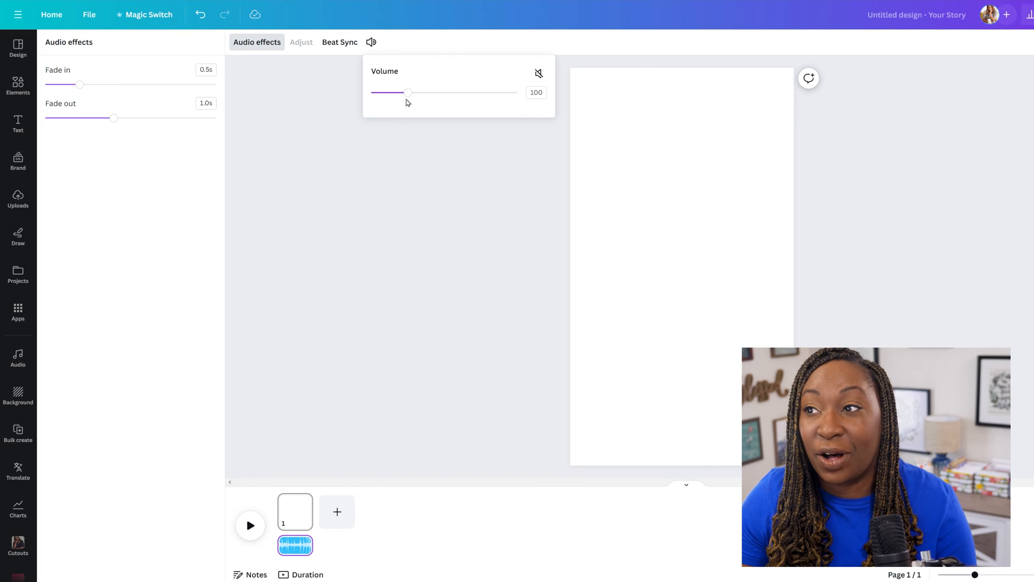
{"action": "left_click_drag", "start_coordinate": [405, 96], "coordinate": [388, 96]}
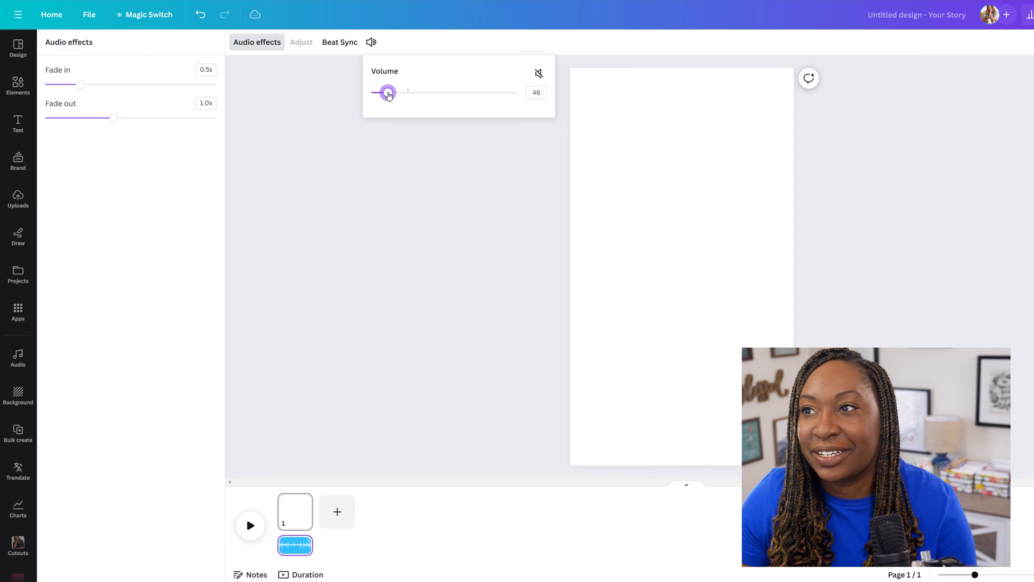
{"action": "left_click", "coordinate": [367, 214]}
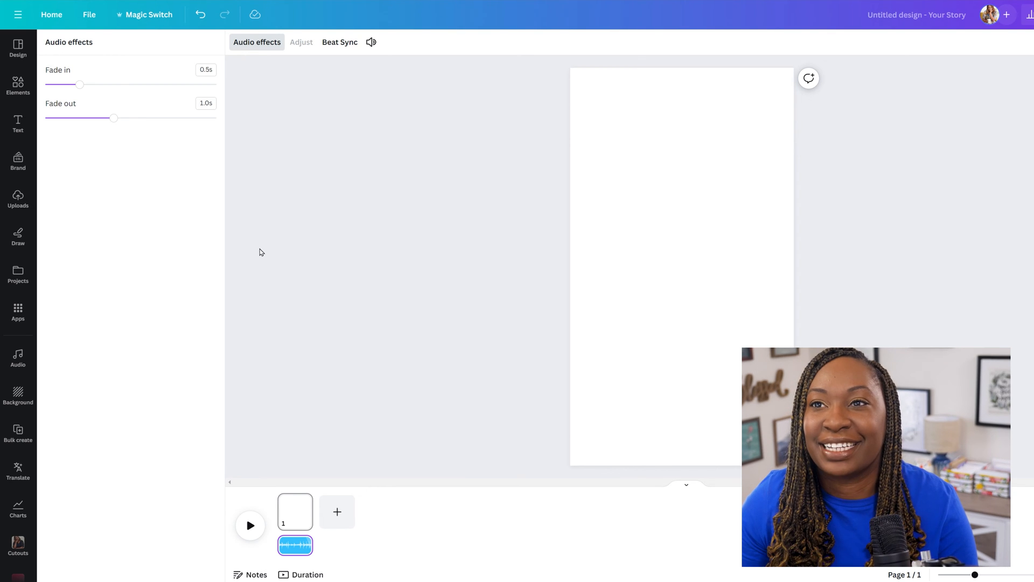
Apply the recently used "Get Ready for Winter" template to the blank first page.
{"action": "left_click", "coordinate": [18, 48]}
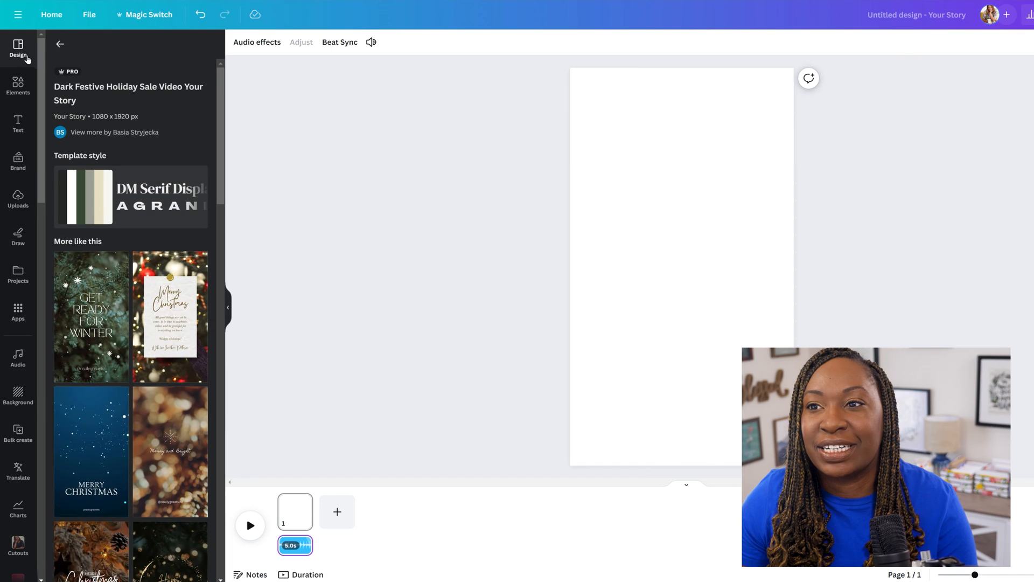
{"action": "left_click", "coordinate": [58, 42]}
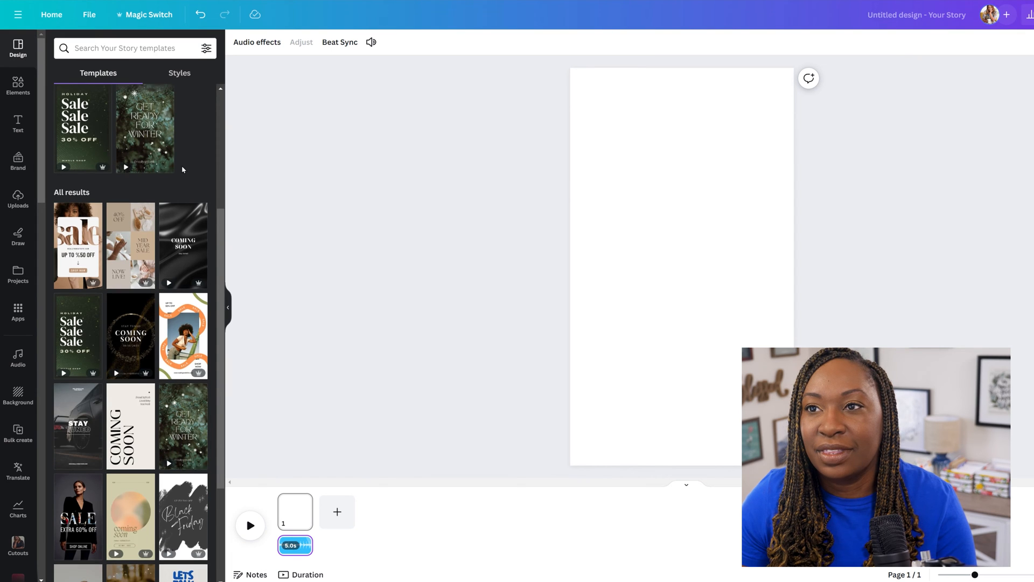
{"action": "scroll", "coordinate": [182, 166], "scroll_direction": "up", "scroll_amount": 4}
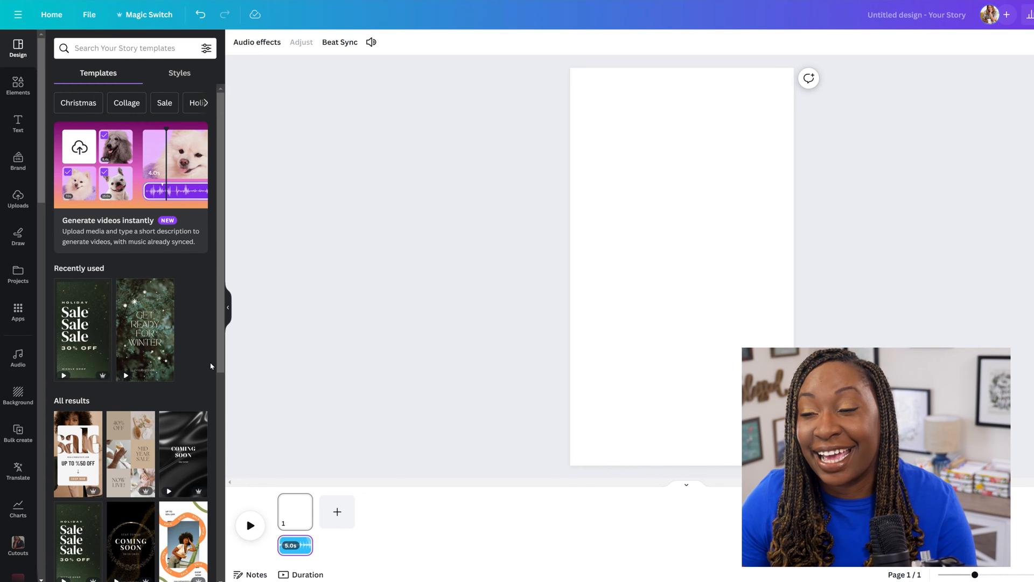
{"action": "left_click", "coordinate": [153, 343]}
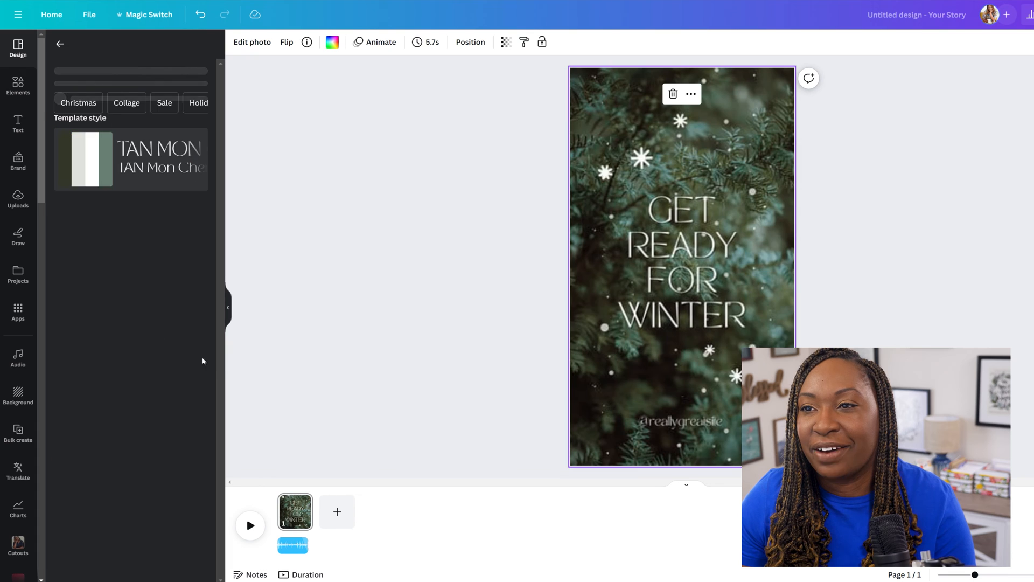
Add a second page and apply the "Holiday Sale Sale Sale 30% Off" template to it.
{"action": "left_click", "coordinate": [337, 511]}
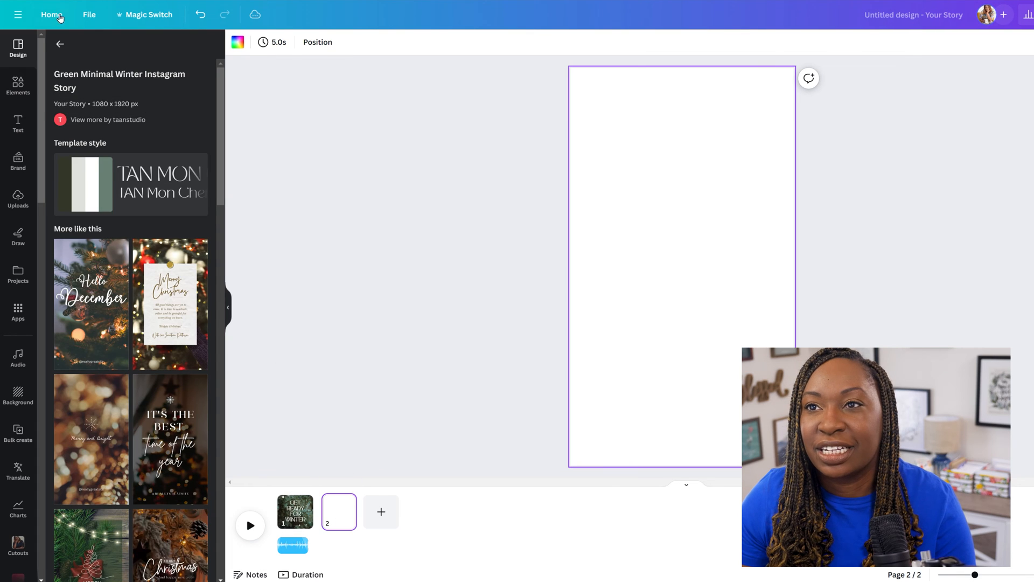
{"action": "left_click", "coordinate": [60, 44]}
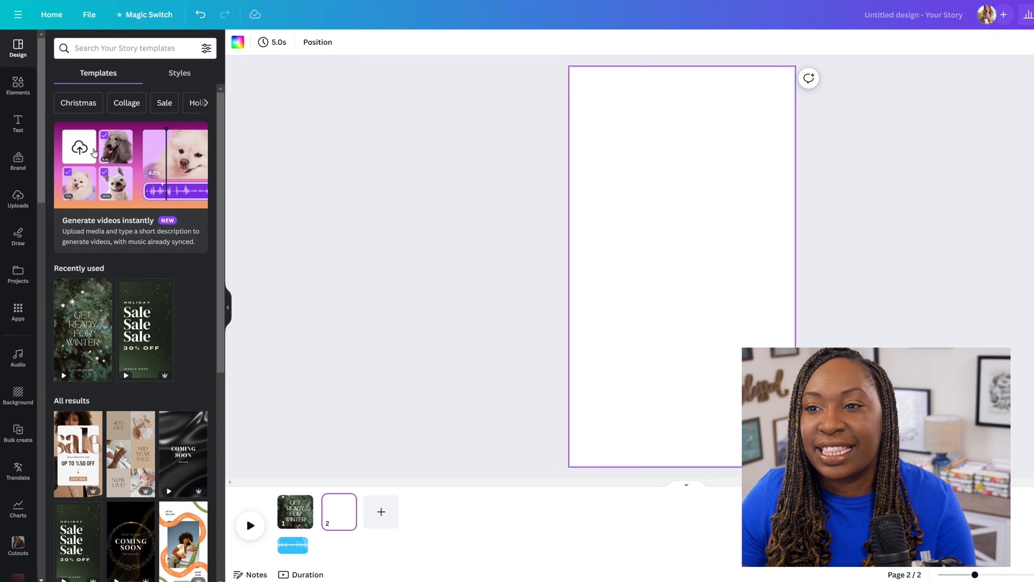
{"action": "left_click", "coordinate": [140, 326]}
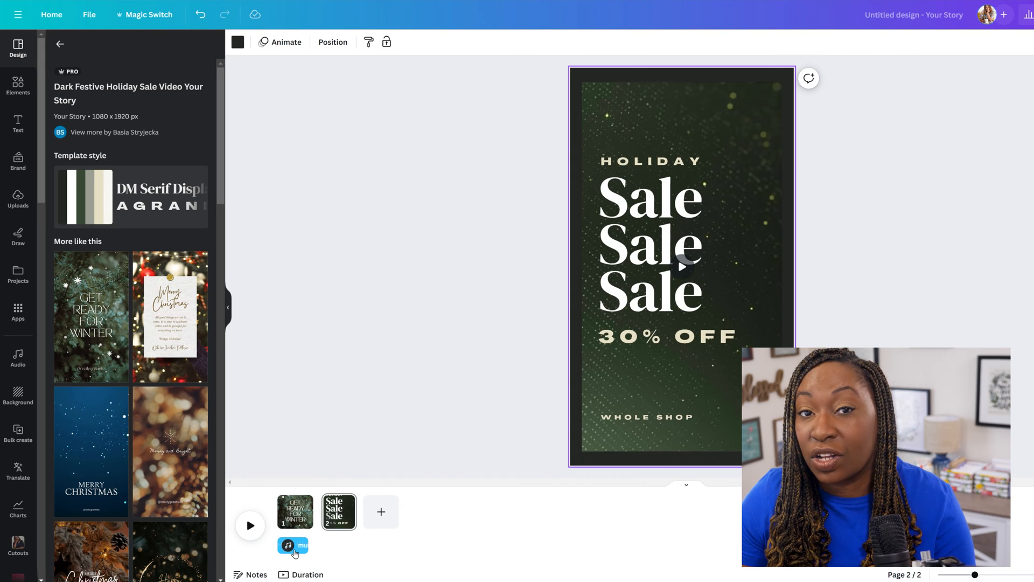
Set the timing of the "Get Ready for Winter" page to 1.5 s, for that page only.
{"action": "left_click", "coordinate": [295, 511]}
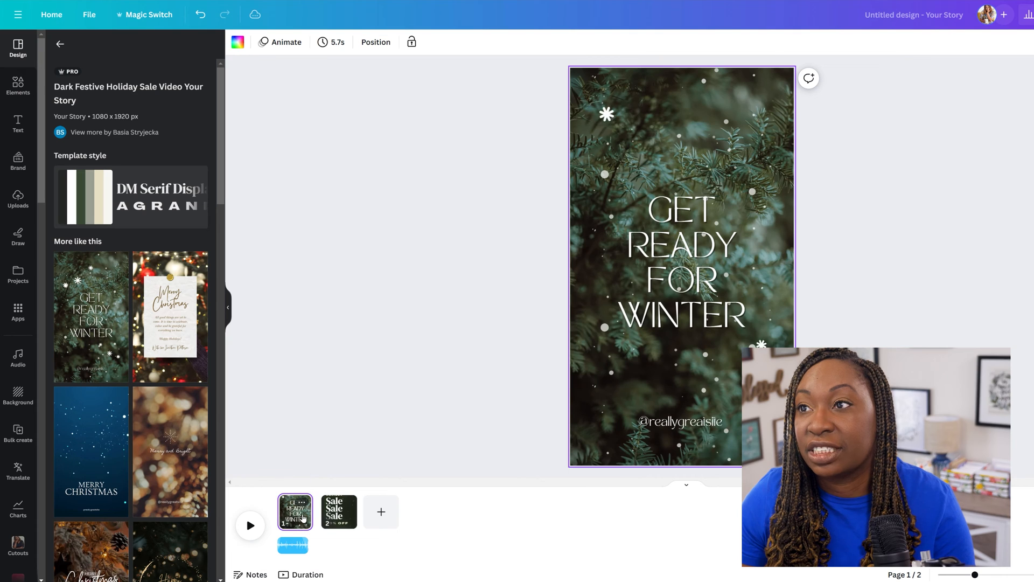
{"action": "left_click", "coordinate": [335, 43]}
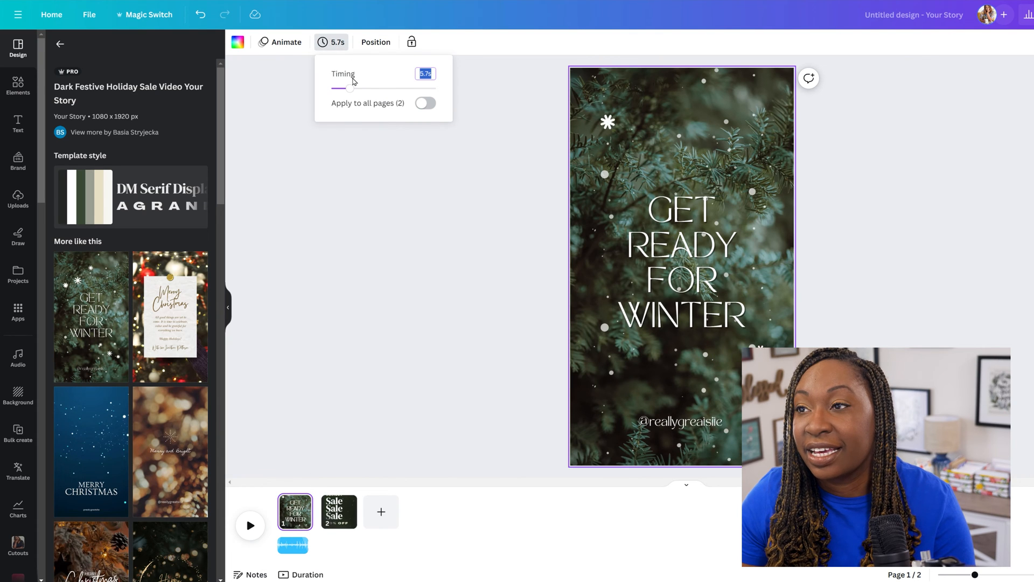
{"action": "left_click_drag", "start_coordinate": [349, 95], "coordinate": [334, 94]}
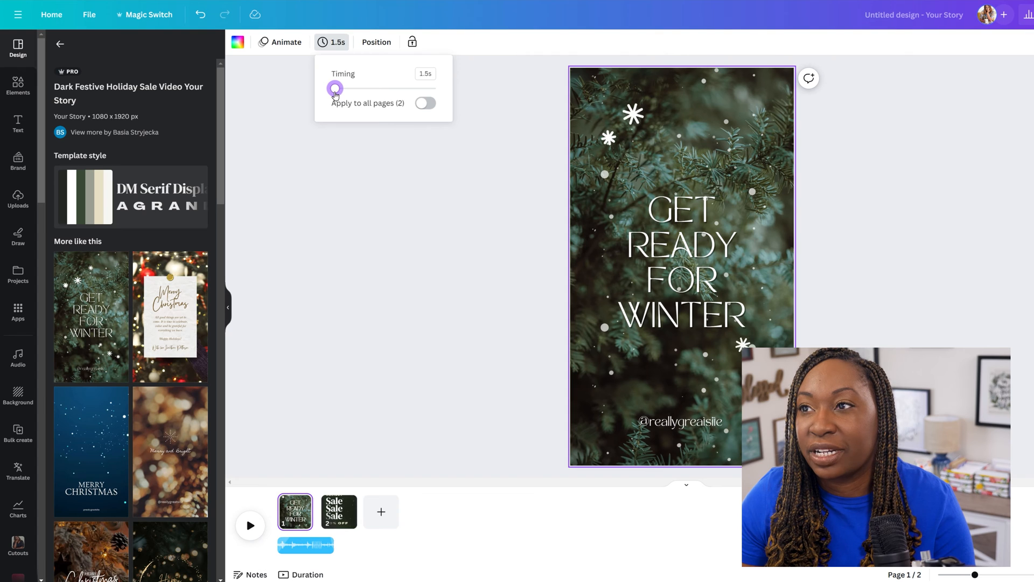
{"action": "left_click", "coordinate": [330, 431]}
Trim the background video on the Holiday Sale page to 3.5 s.
{"action": "left_click", "coordinate": [341, 509]}
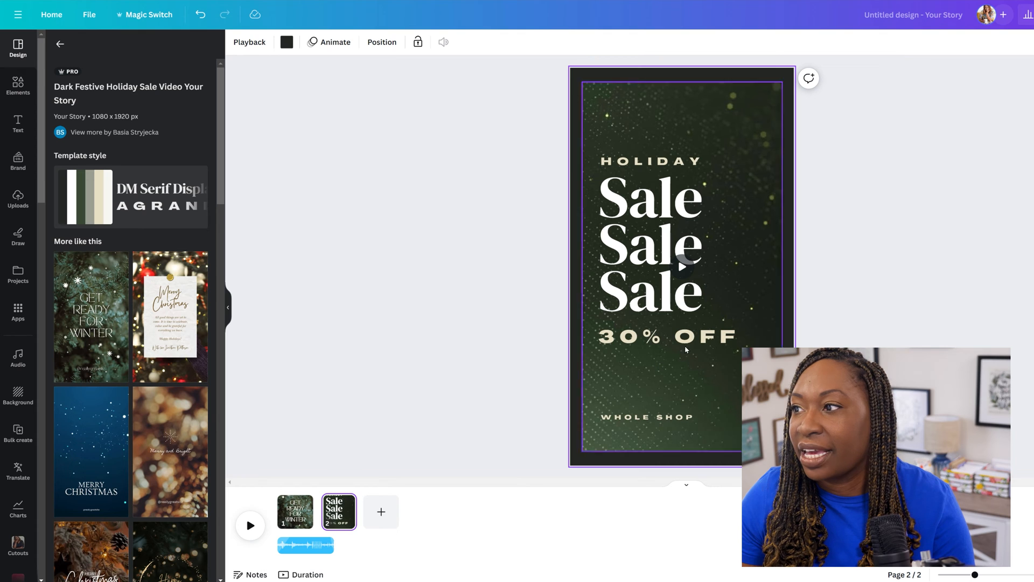
{"action": "left_click", "coordinate": [701, 386]}
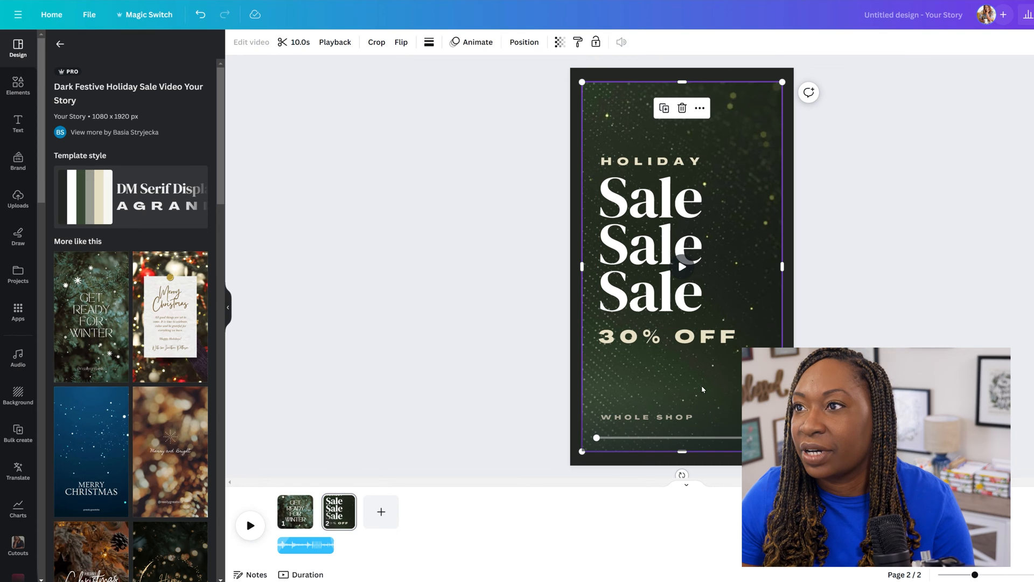
{"action": "left_click", "coordinate": [292, 43]}
{"action": "left_click_drag", "start_coordinate": [1030, 42], "coordinate": [581, 43]}
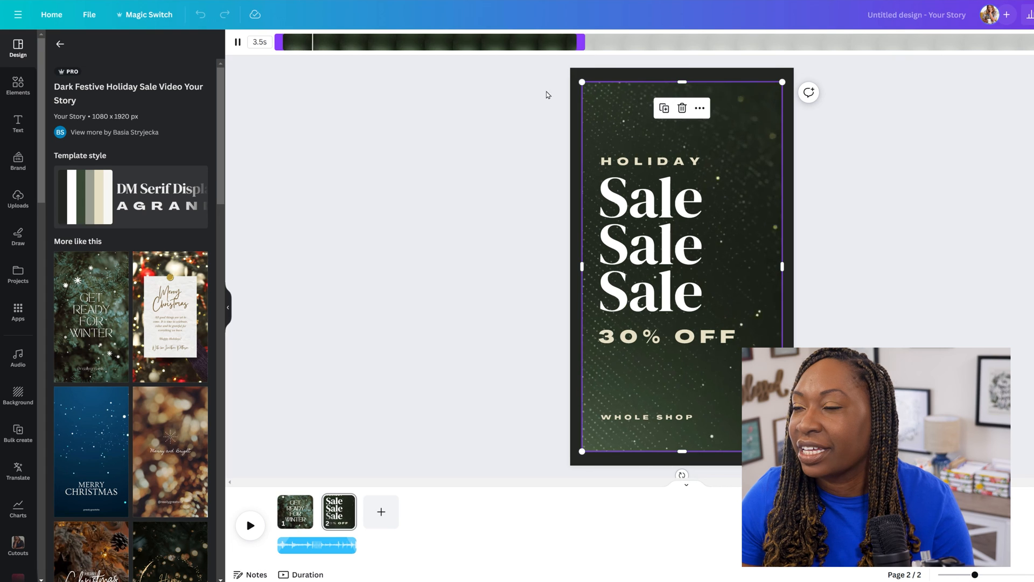
{"action": "left_click", "coordinate": [499, 165]}
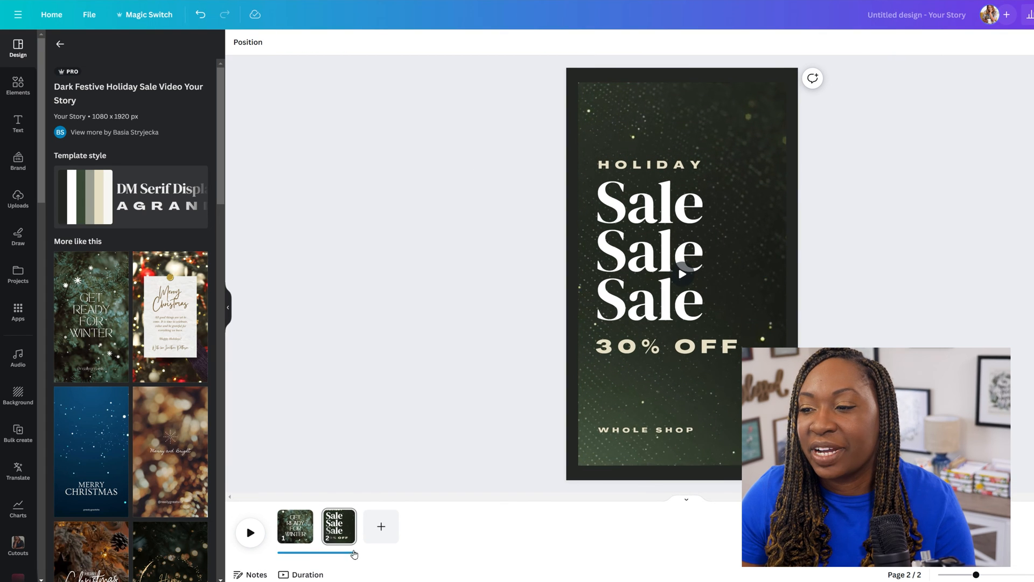
Add a 0.75-second Flow transition between pages 1 and 2 and play the design.
{"action": "left_click", "coordinate": [348, 552]}
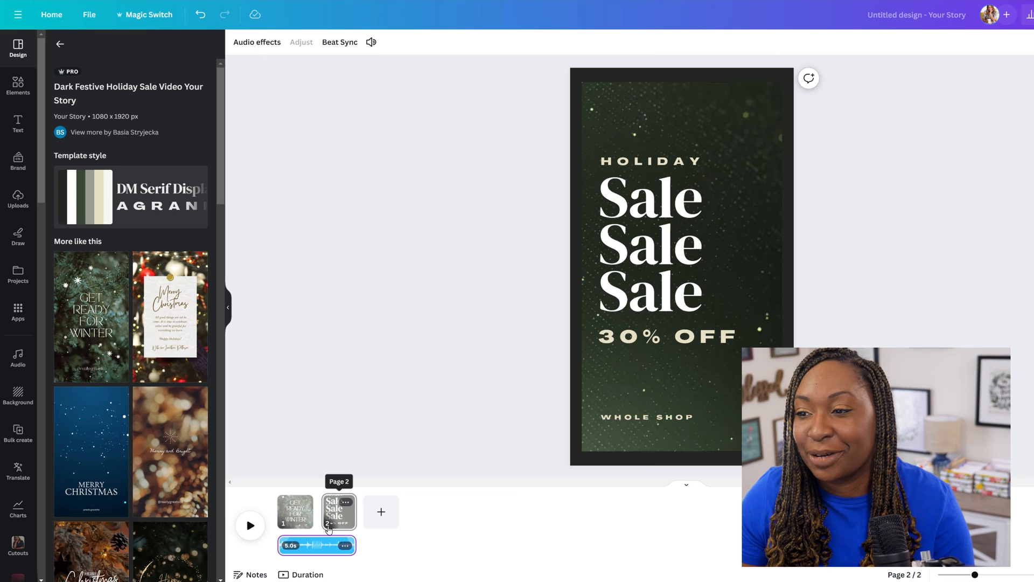
{"action": "mouse_move", "coordinate": [322, 525]}
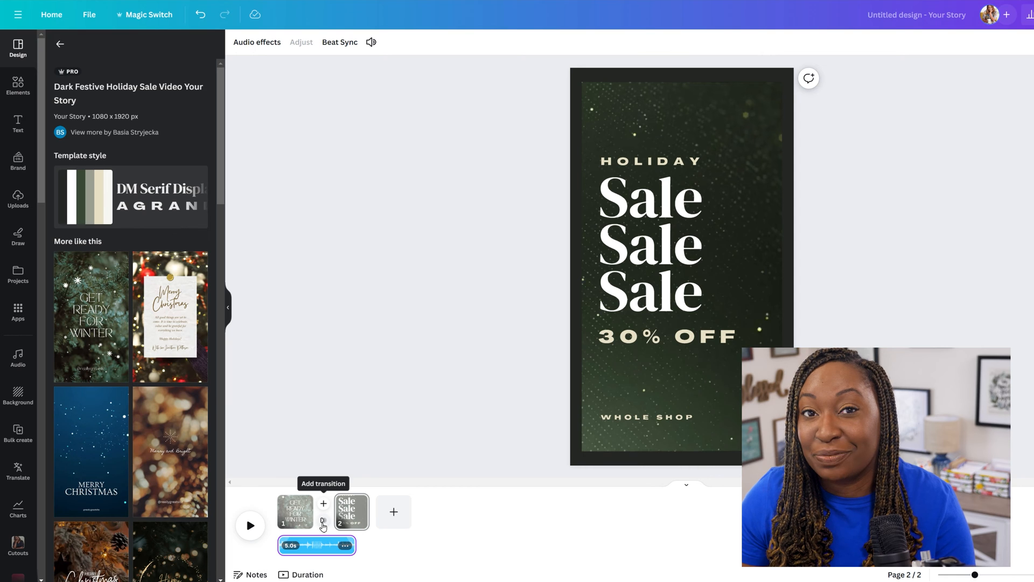
{"action": "left_click", "coordinate": [323, 503]}
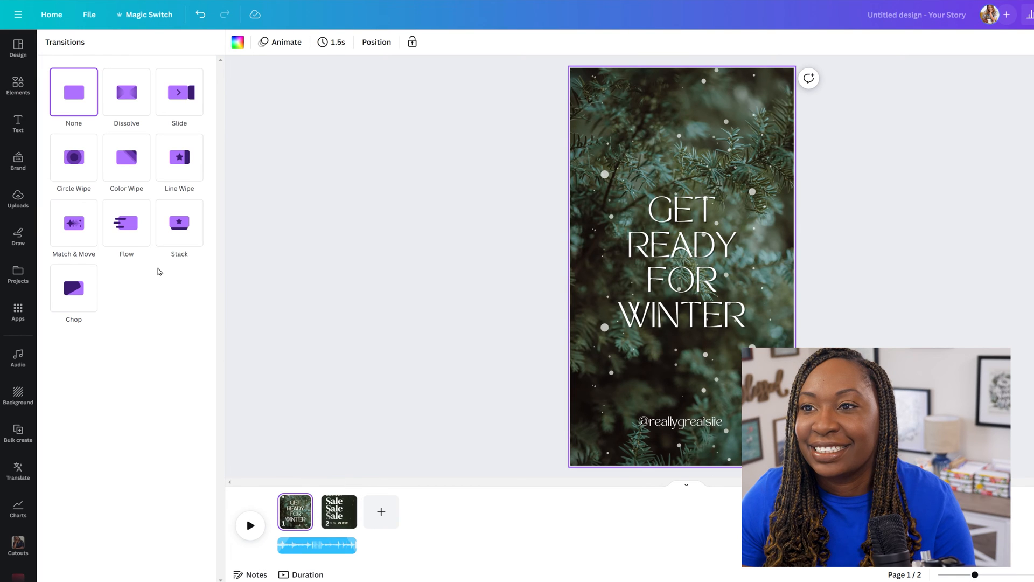
{"action": "left_click", "coordinate": [124, 225]}
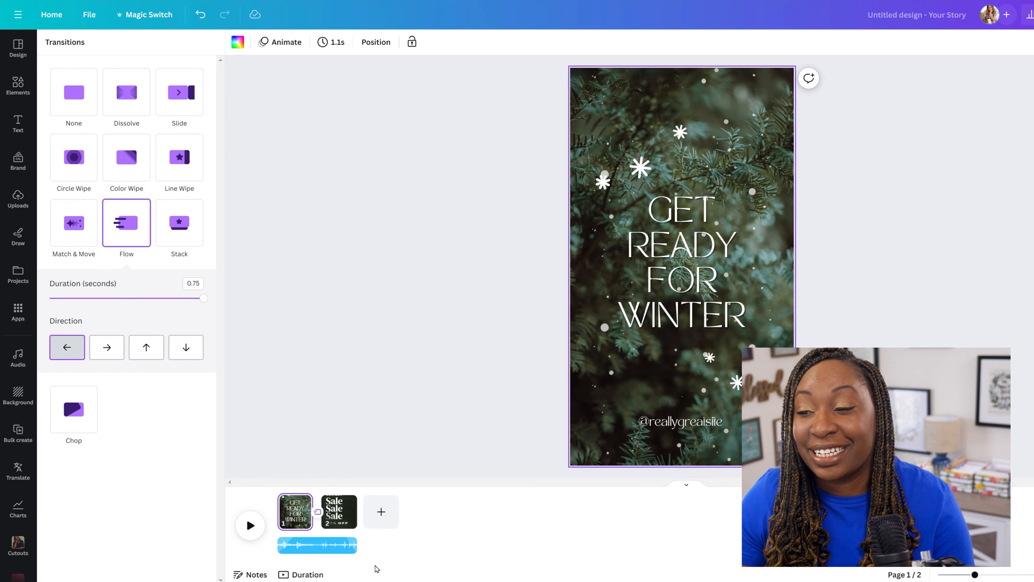
{"action": "left_click", "coordinate": [251, 525]}
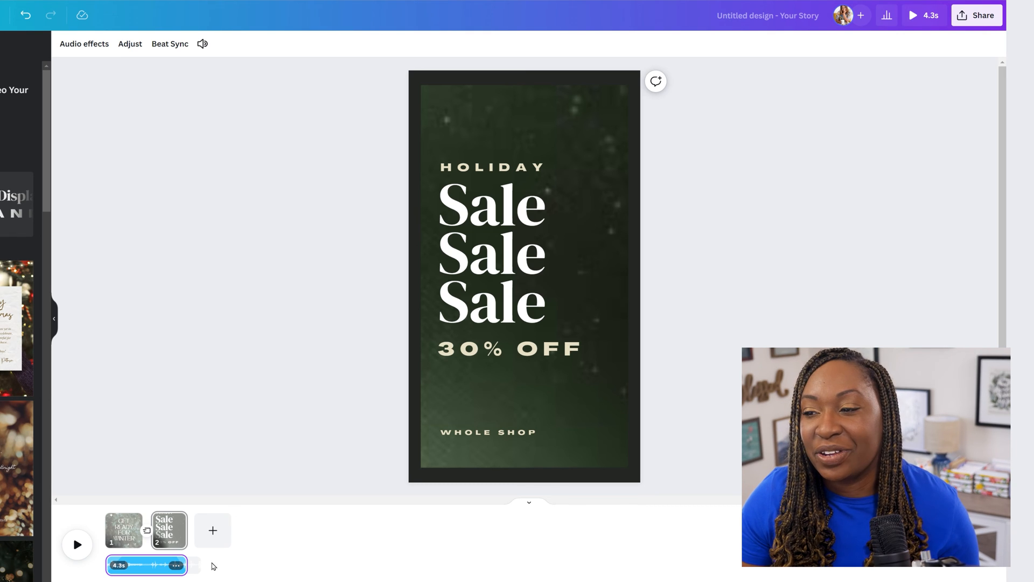
Extend the trim of page 2's background video so the whole design lasts 5.0 s, and open the sharing options.
{"action": "left_click", "coordinate": [171, 528]}
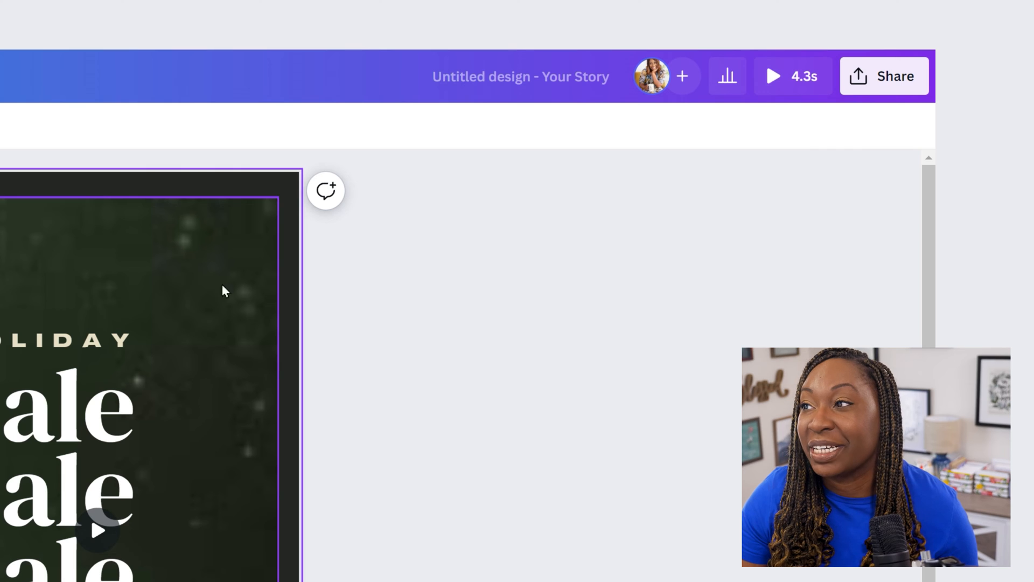
{"action": "left_click", "coordinate": [123, 306]}
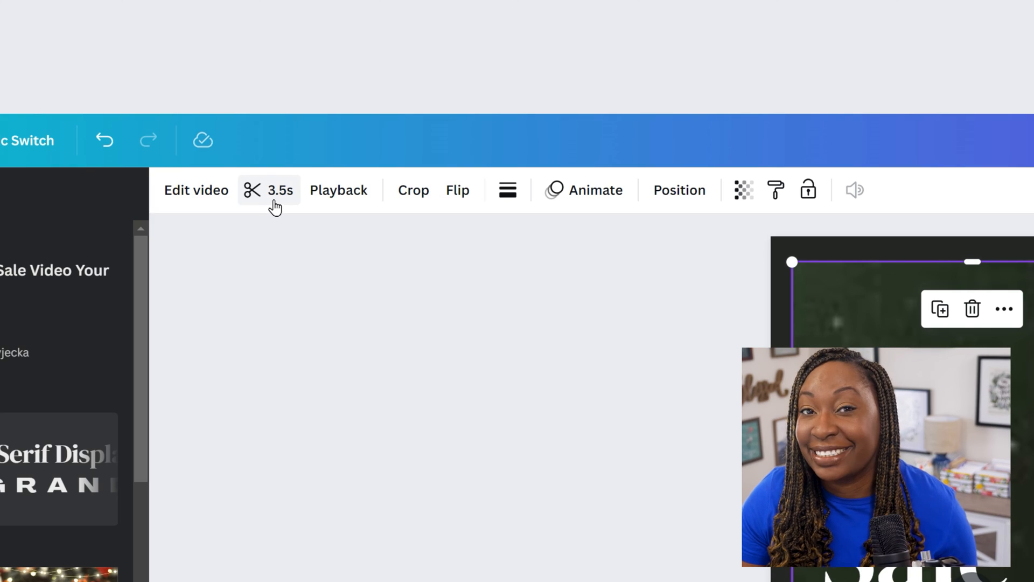
{"action": "left_click", "coordinate": [275, 207]}
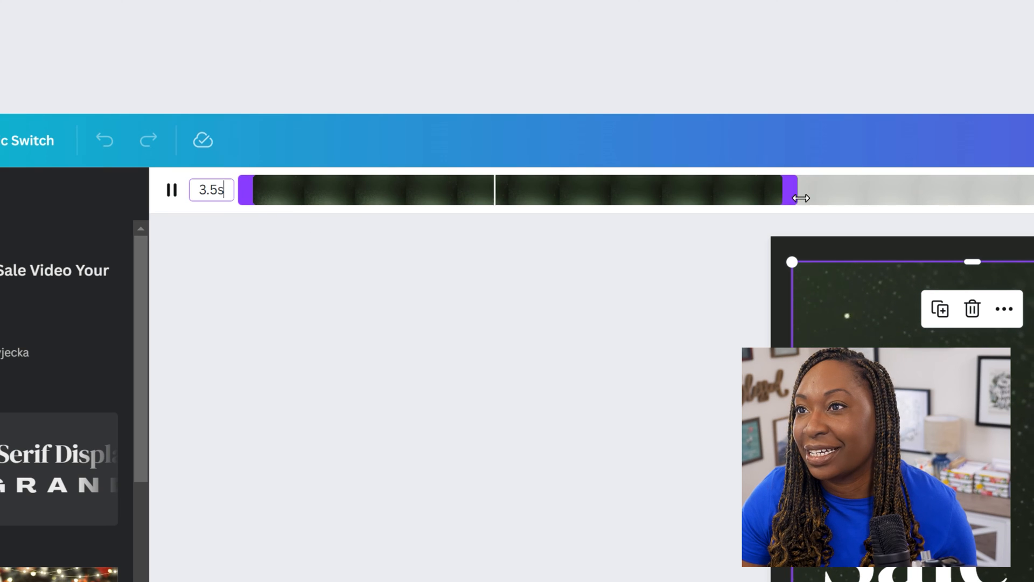
{"action": "left_click_drag", "start_coordinate": [803, 196], "coordinate": [893, 202]}
{"action": "left_click", "coordinate": [522, 413]}
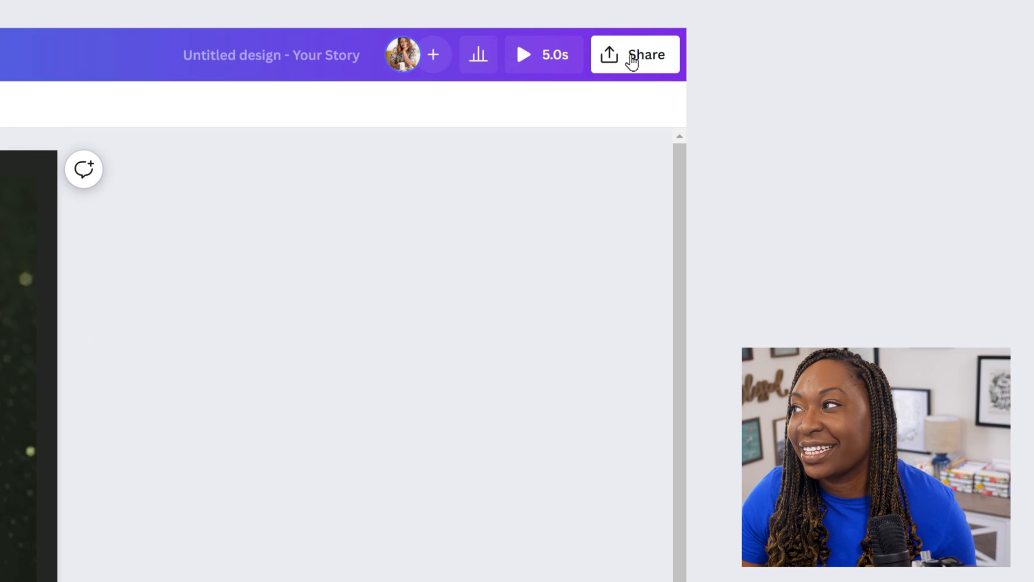
{"action": "left_click", "coordinate": [624, 56]}
{"action": "left_click", "coordinate": [422, 533]}
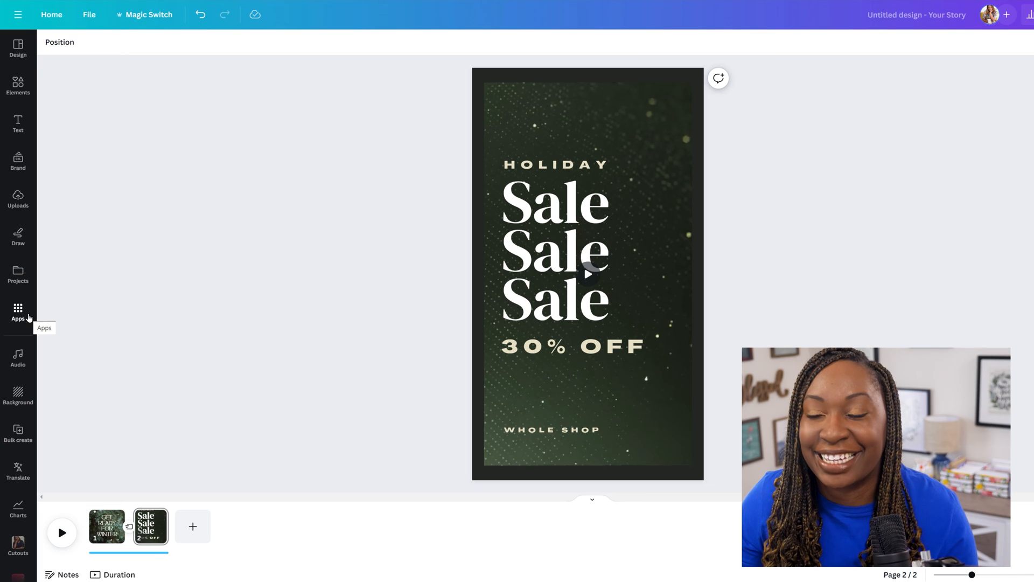
Search the available apps for "tunetank" and bring up the Tunetank app's details.
{"action": "left_click", "coordinate": [28, 317]}
{"action": "left_click", "coordinate": [78, 49]}
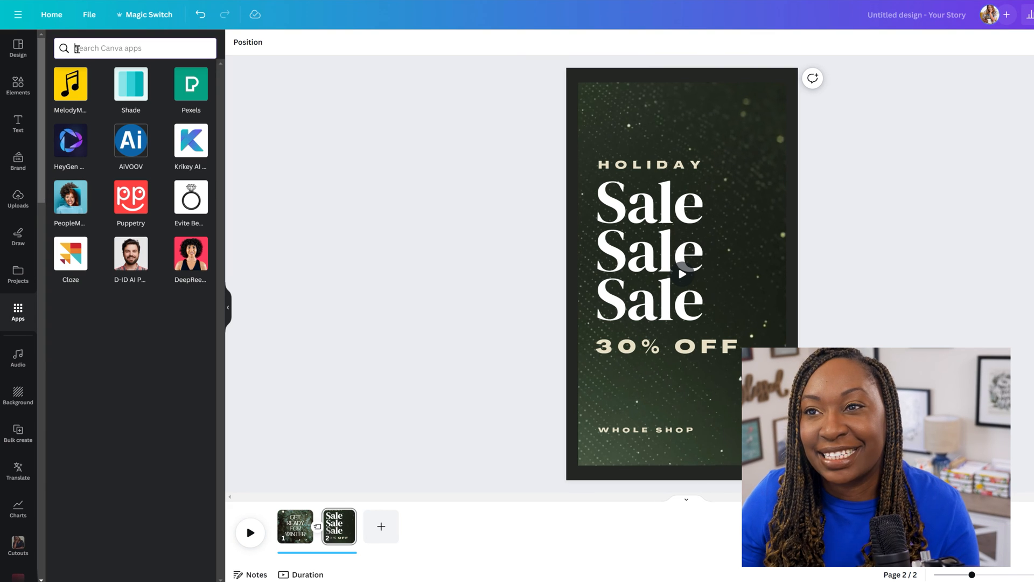
{"action": "type", "text": "tune"}
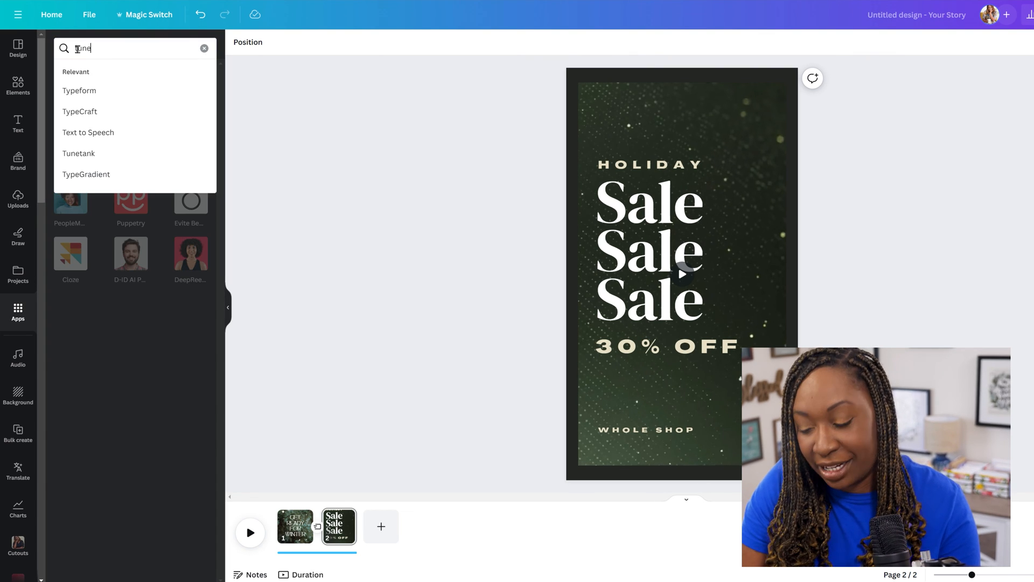
{"action": "type", "text": "tank"}
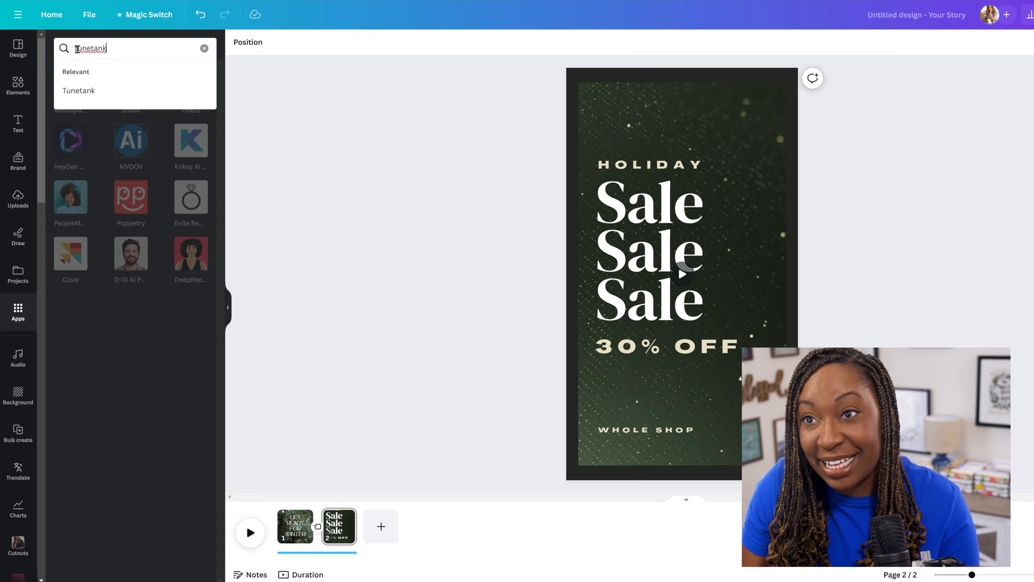
{"action": "key", "text": "Return"}
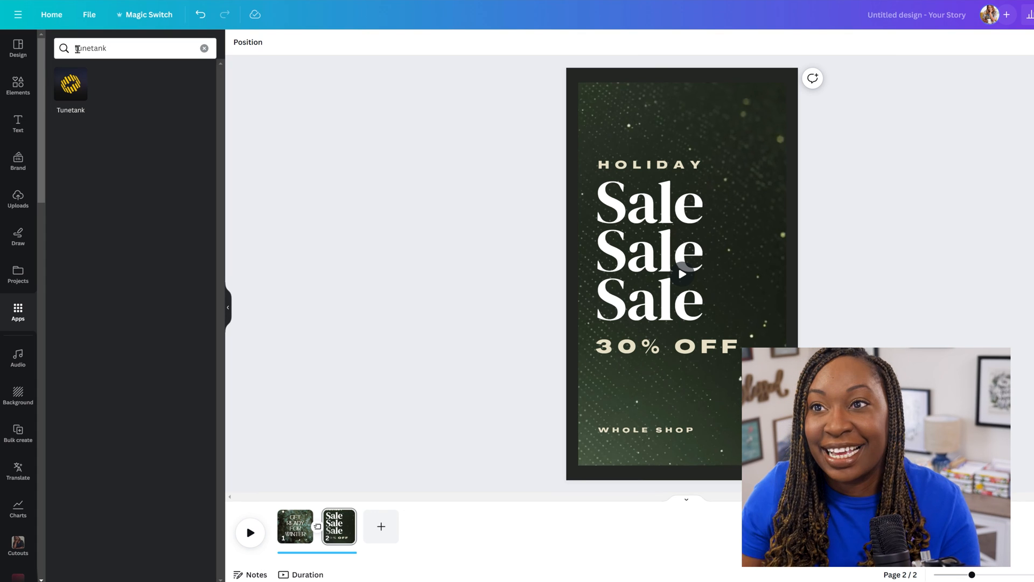
{"action": "left_click", "coordinate": [68, 88]}
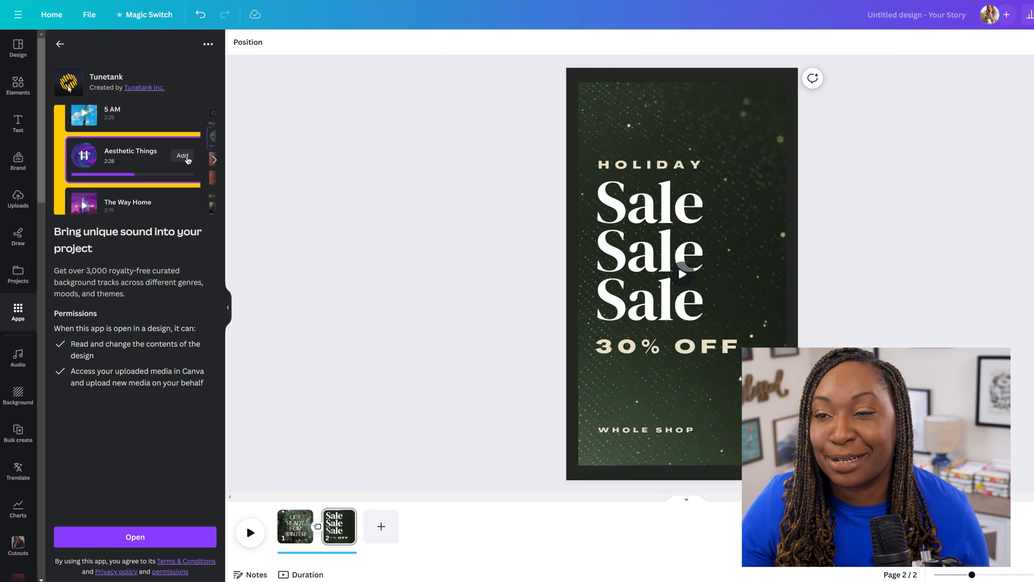
Open the Tunetank app and connect a Tunetank account to it by logging in with Google.
{"action": "left_click", "coordinate": [108, 536]}
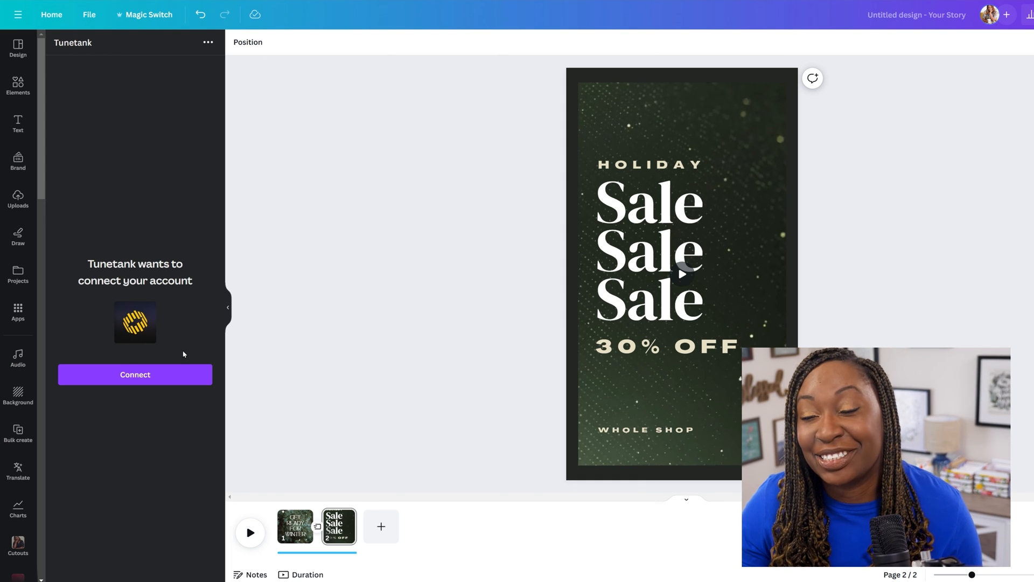
{"action": "left_click", "coordinate": [177, 372]}
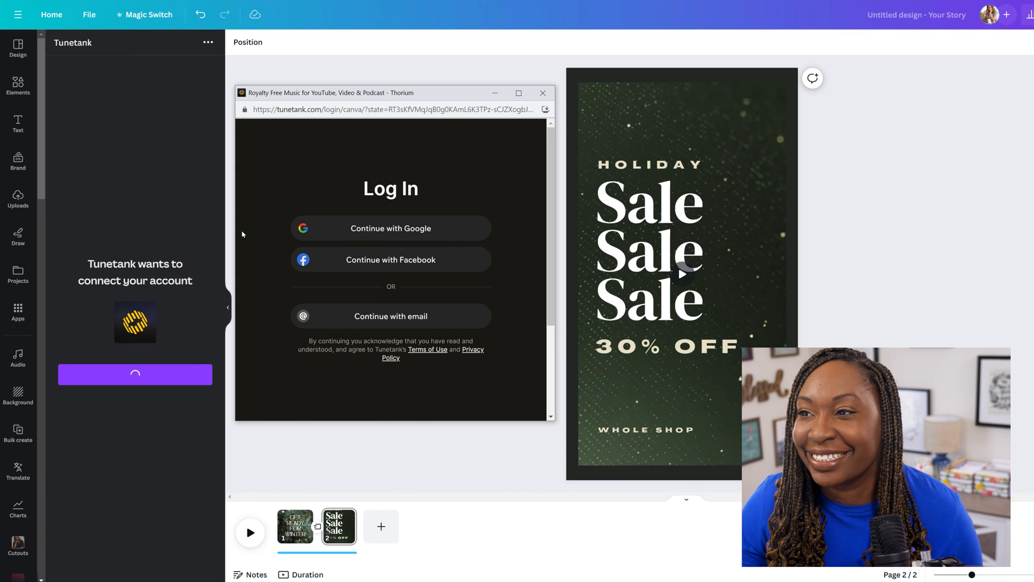
{"action": "left_click", "coordinate": [357, 226]}
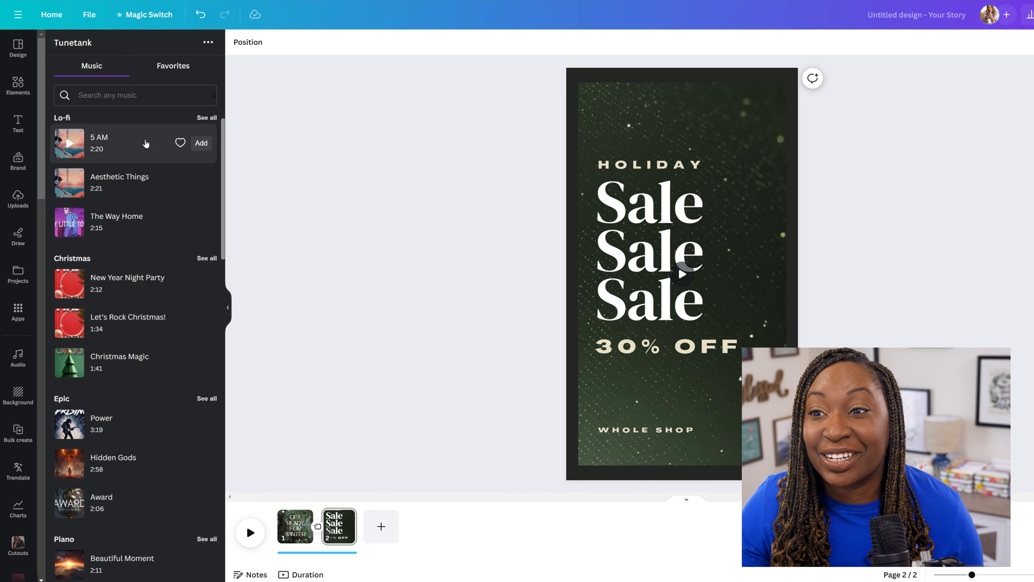
Browse Tunetank's music tracks by category, then view the list of favorite tracks.
{"action": "scroll", "coordinate": [125, 207], "scroll_direction": "down", "scroll_amount": 5}
{"action": "scroll", "coordinate": [125, 206], "scroll_direction": "down", "scroll_amount": 3}
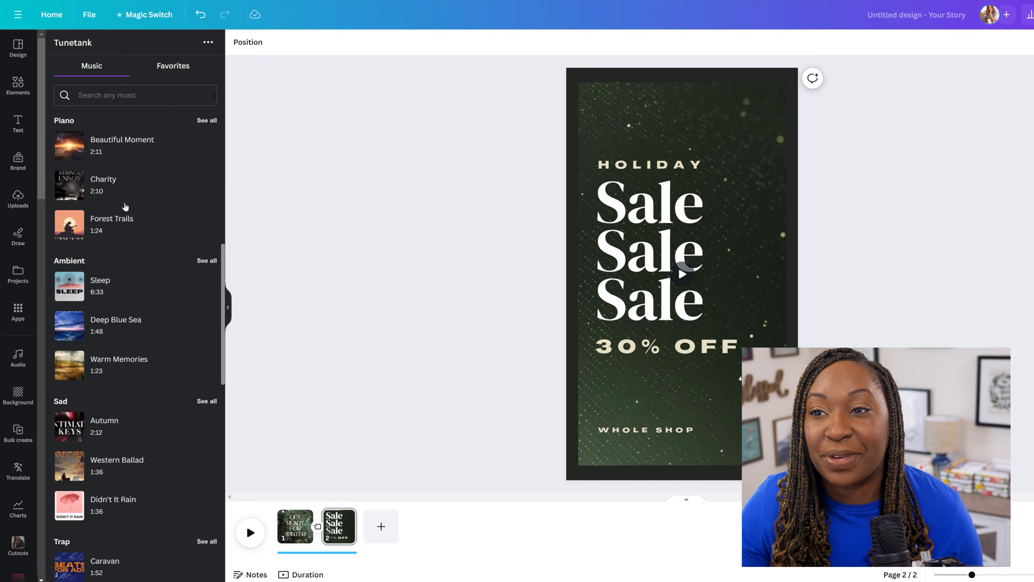
{"action": "scroll", "coordinate": [126, 203], "scroll_direction": "up", "scroll_amount": 8}
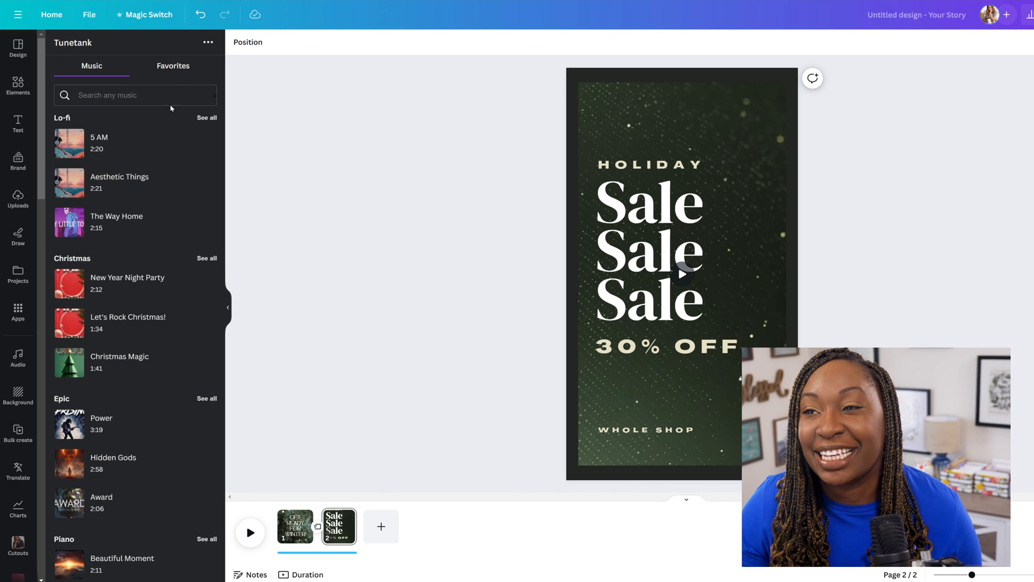
{"action": "left_click", "coordinate": [178, 72]}
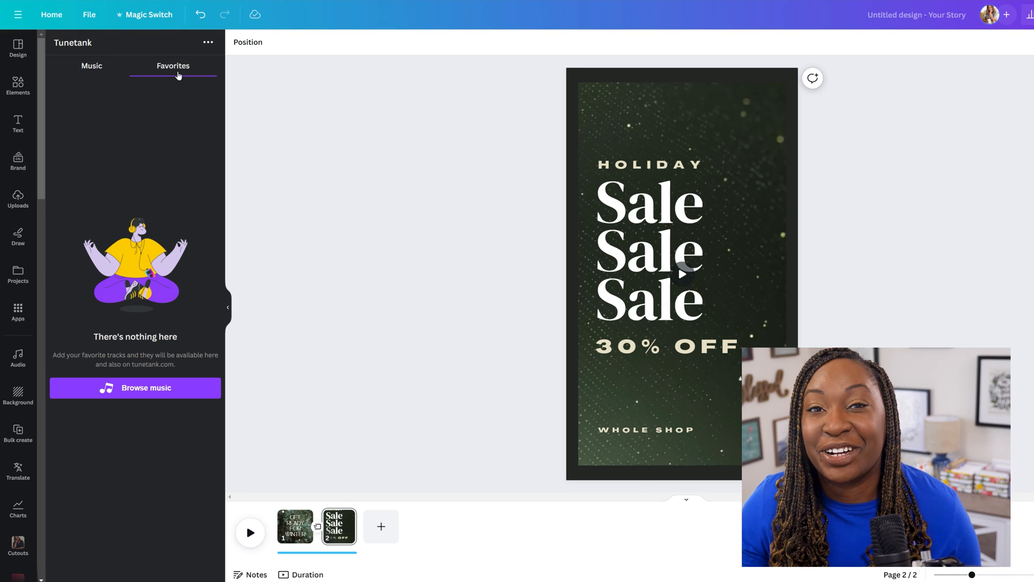